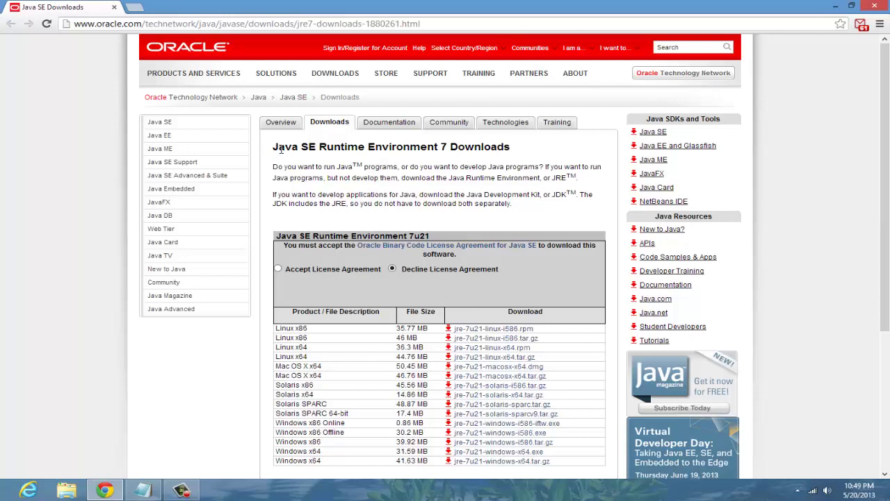
- Review the Java SE Runtime Environment 7 download table, then bring up the Windows Start screen
{"action": "left_click_drag", "start_coordinate": [274, 148], "coordinate": [511, 148]}
{"action": "left_click", "coordinate": [790, 128]}
{"action": "scroll", "coordinate": [652, 223], "scroll_direction": "down", "scroll_amount": 3}
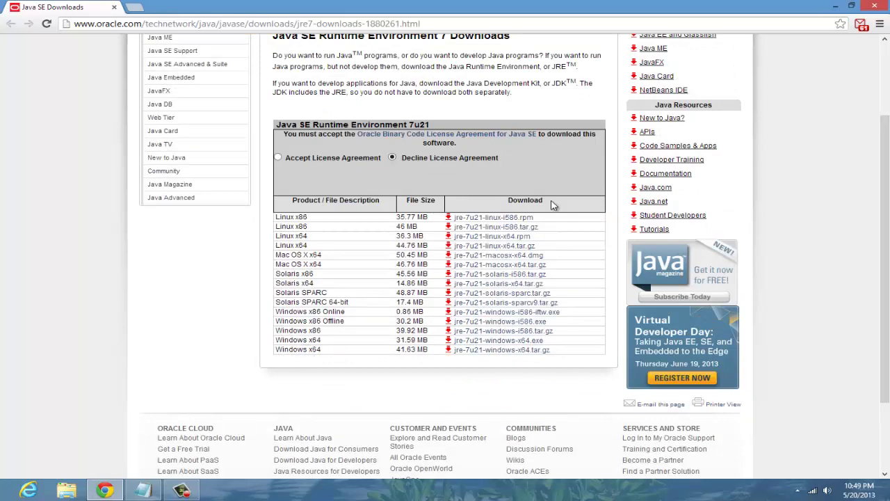
{"action": "scroll", "coordinate": [534, 261], "scroll_direction": "up", "scroll_amount": 3}
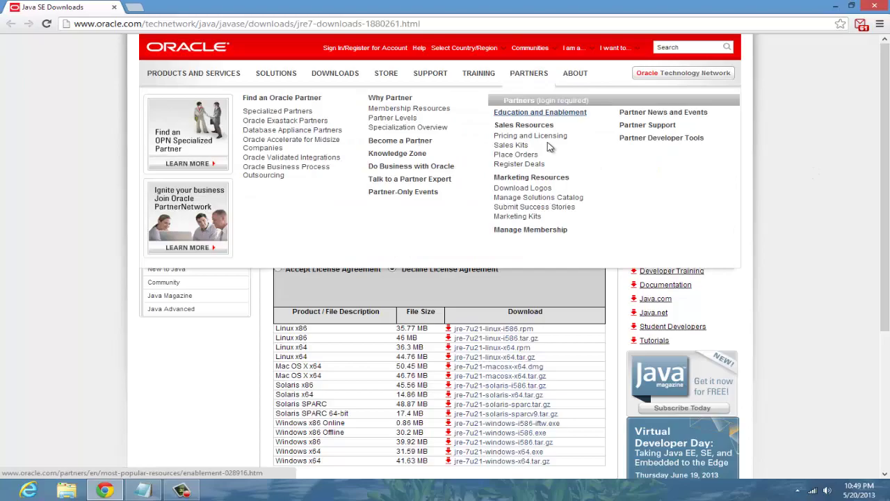
{"action": "left_click", "coordinate": [18, 487]}
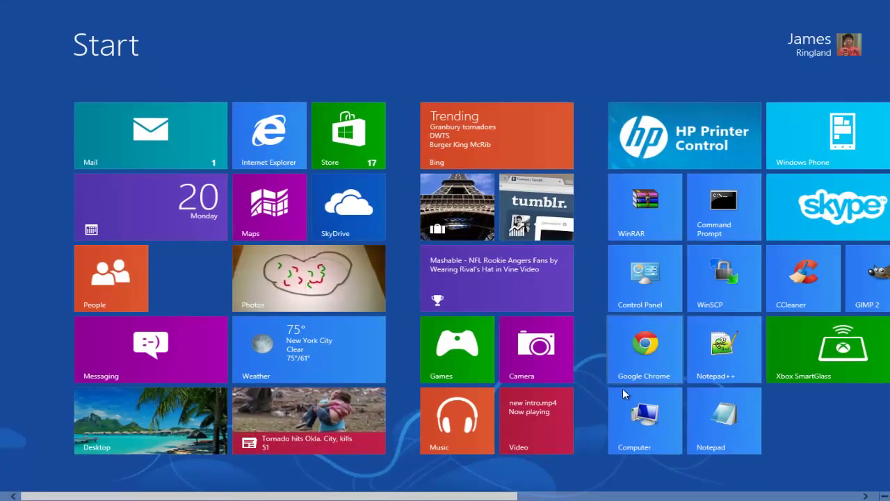
- Browse in Computer to C:\Program Files\Java\jre7\bin
{"action": "left_click", "coordinate": [647, 421]}
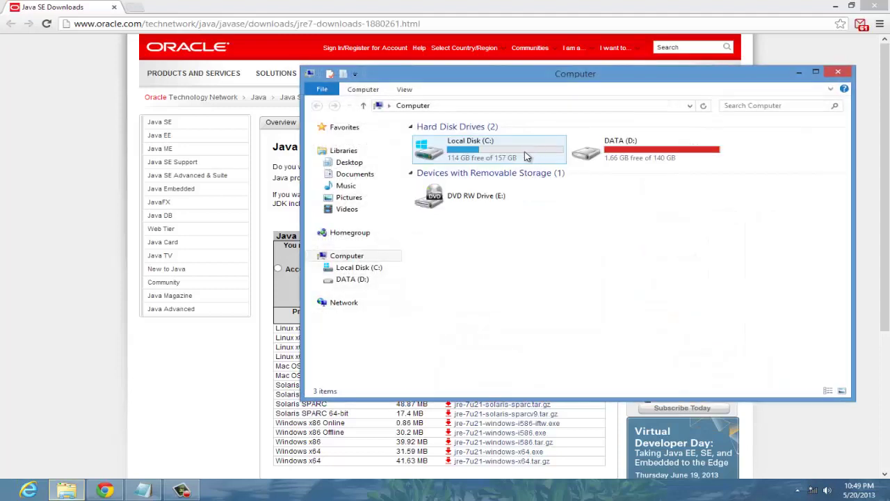
{"action": "double_click", "coordinate": [478, 153]}
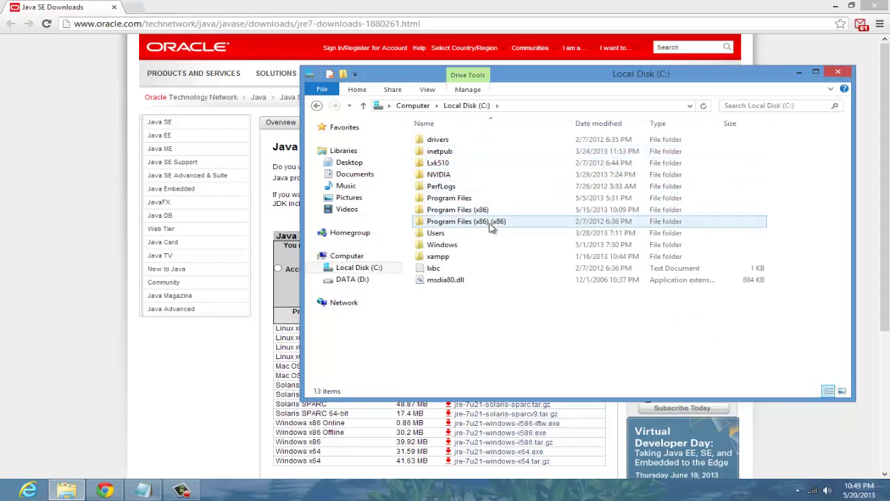
{"action": "double_click", "coordinate": [453, 198]}
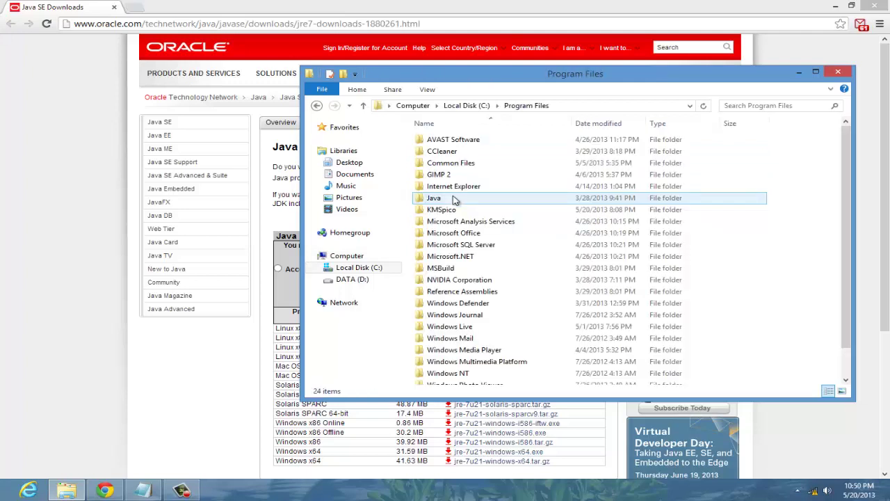
{"action": "left_click", "coordinate": [456, 200]}
{"action": "double_click", "coordinate": [485, 202]}
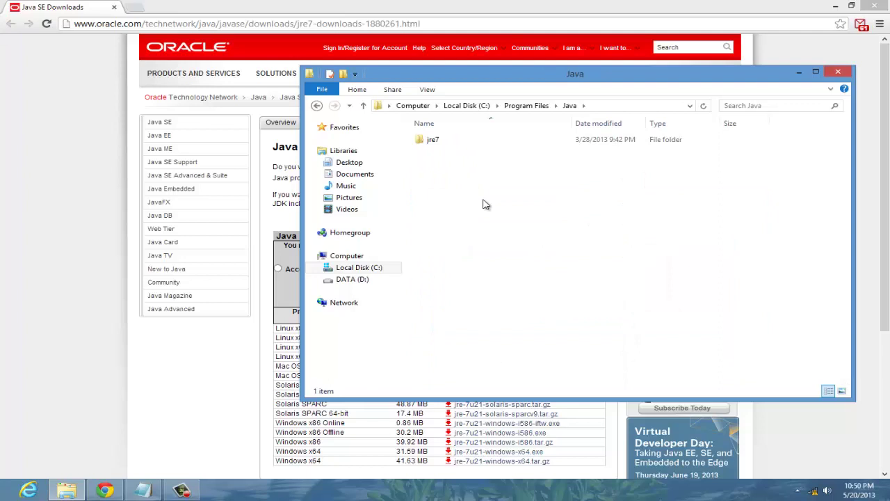
{"action": "left_click_drag", "start_coordinate": [739, 340], "coordinate": [467, 138]}
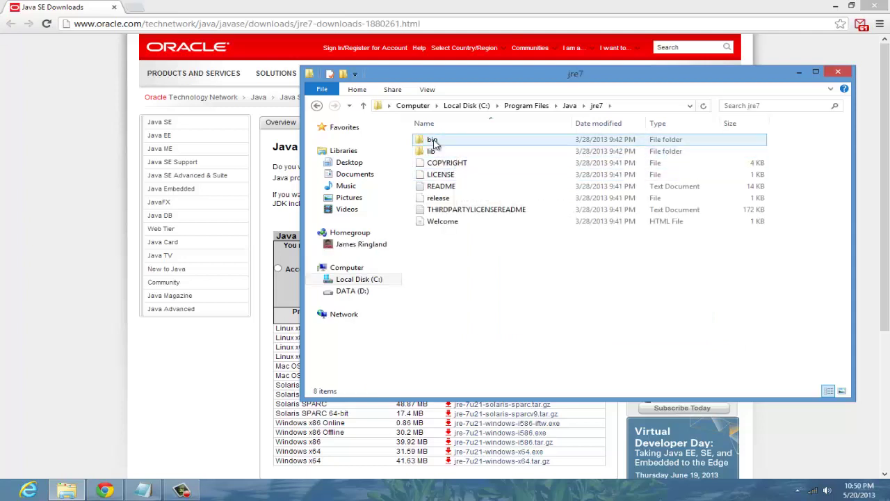
{"action": "left_click", "coordinate": [434, 143]}
{"action": "double_click", "coordinate": [434, 143]}
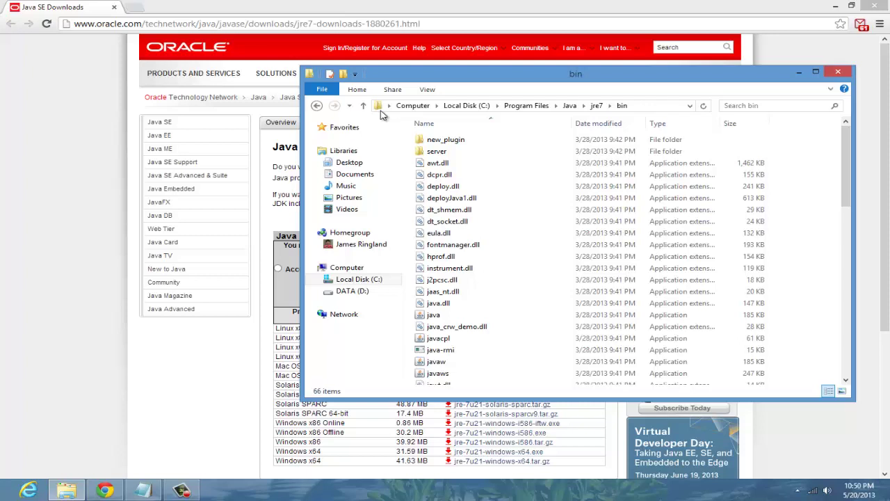
- Copy the bin folder's full path from the address bar
{"action": "left_click", "coordinate": [379, 106]}
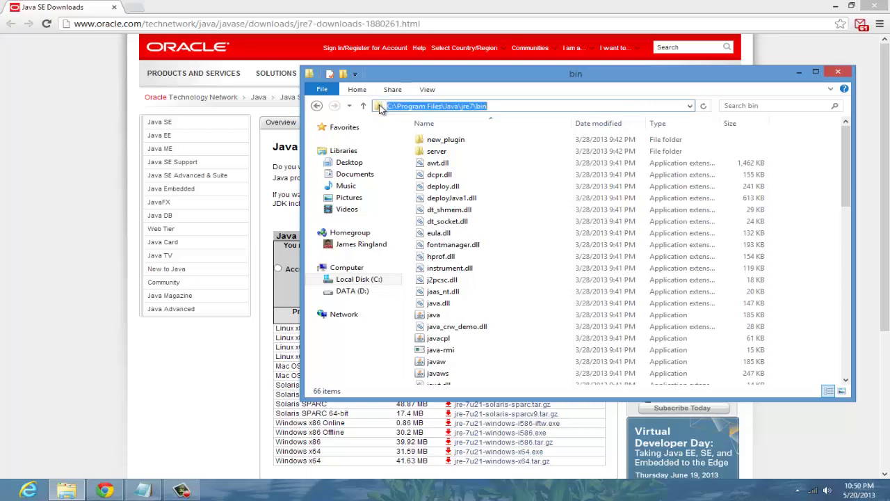
{"action": "right_click", "coordinate": [420, 106]}
{"action": "left_click", "coordinate": [462, 144]}
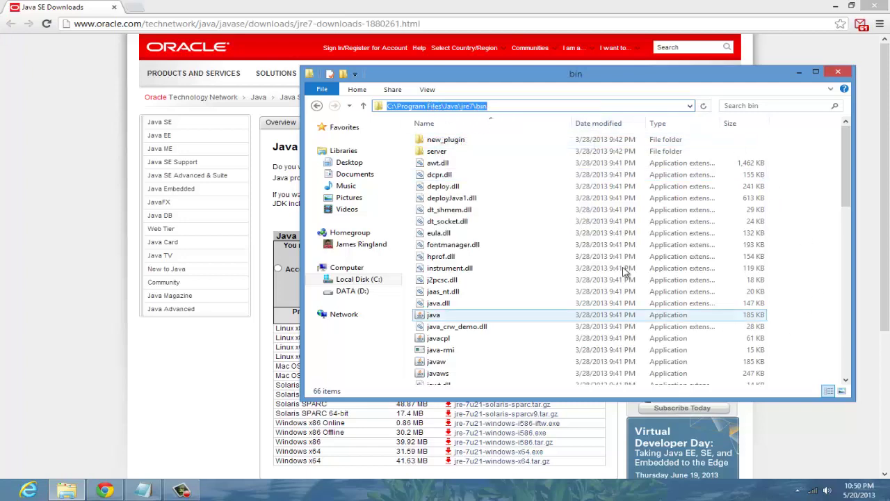
{"action": "key", "text": "Escape"}
- Close Explorer and reach Advanced system settings via Control Panel > System and Security > System
{"action": "left_click", "coordinate": [838, 72]}
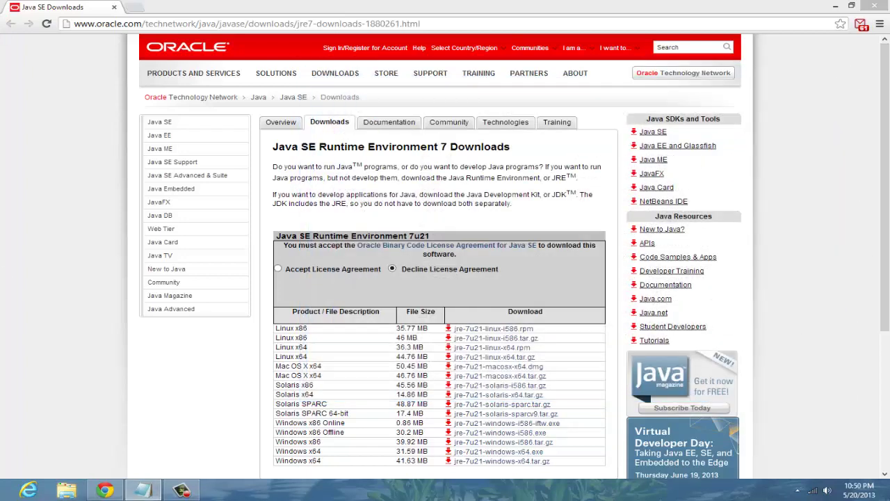
{"action": "key", "text": "super"}
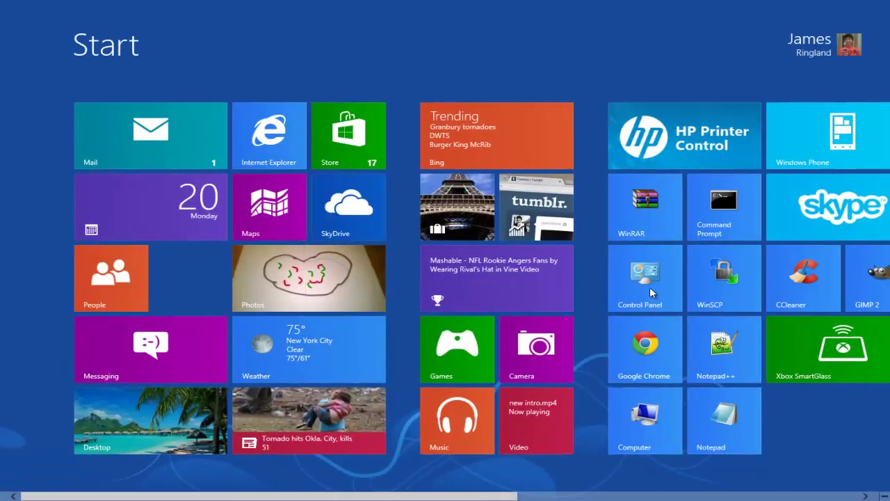
{"action": "key", "text": "super"}
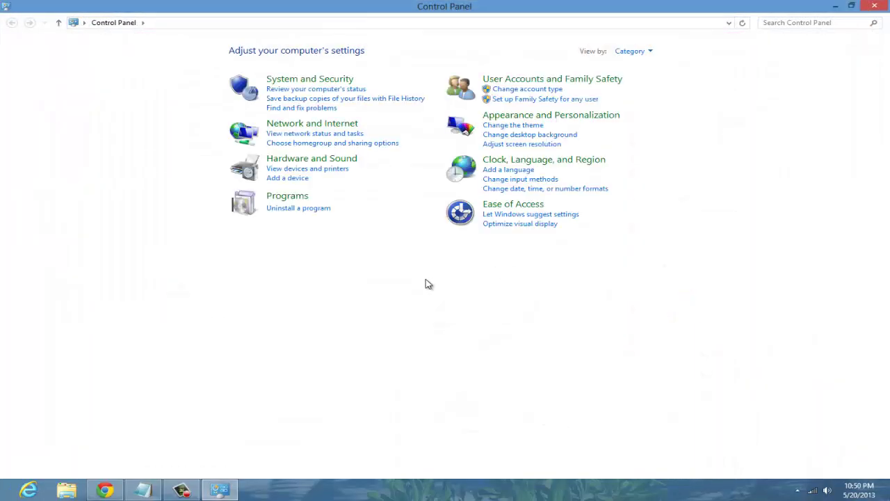
{"action": "left_click", "coordinate": [284, 81]}
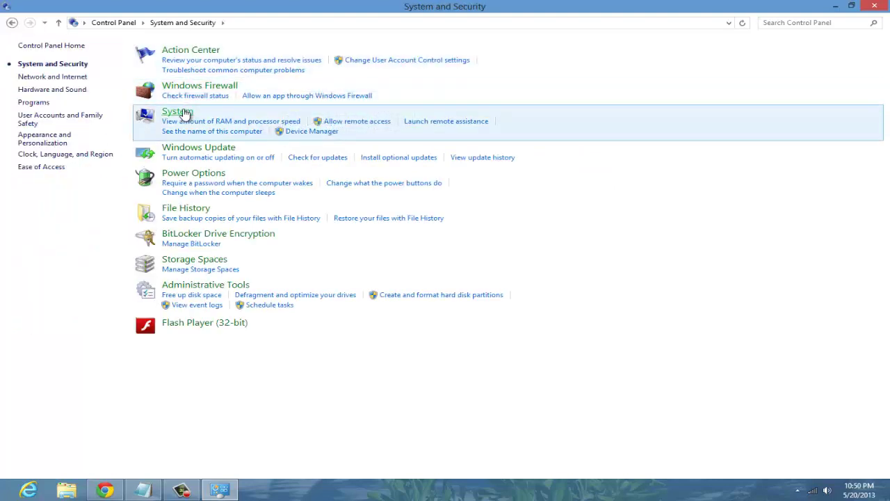
{"action": "left_click", "coordinate": [185, 114]}
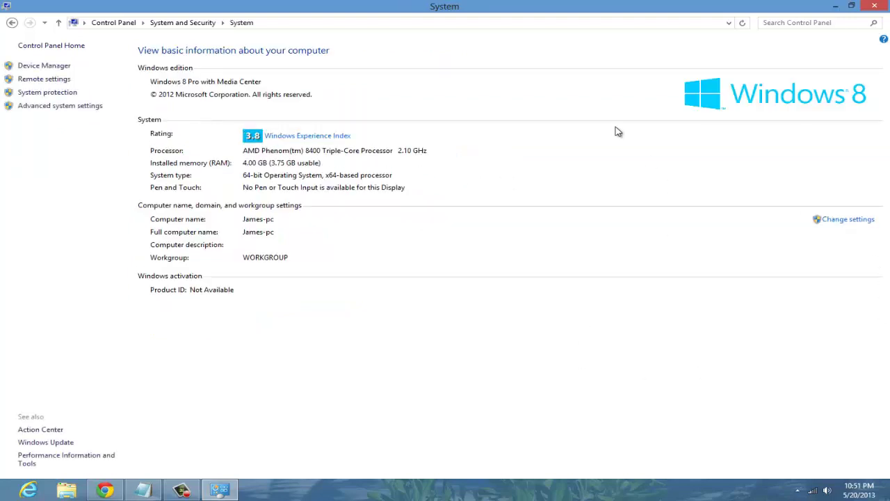
{"action": "left_click", "coordinate": [61, 108]}
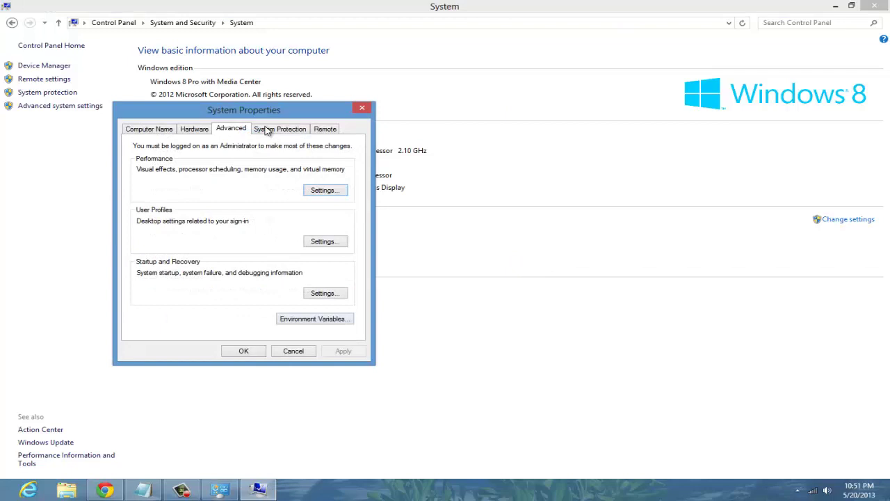
- Open the Environment Variables window from System Properties and move it up
{"action": "mouse_move", "coordinate": [270, 110]}
{"action": "left_mouse_down"}
{"action": "mouse_move", "coordinate": [453, 109]}
{"action": "mouse_move", "coordinate": [494, 95]}
{"action": "left_mouse_up"}
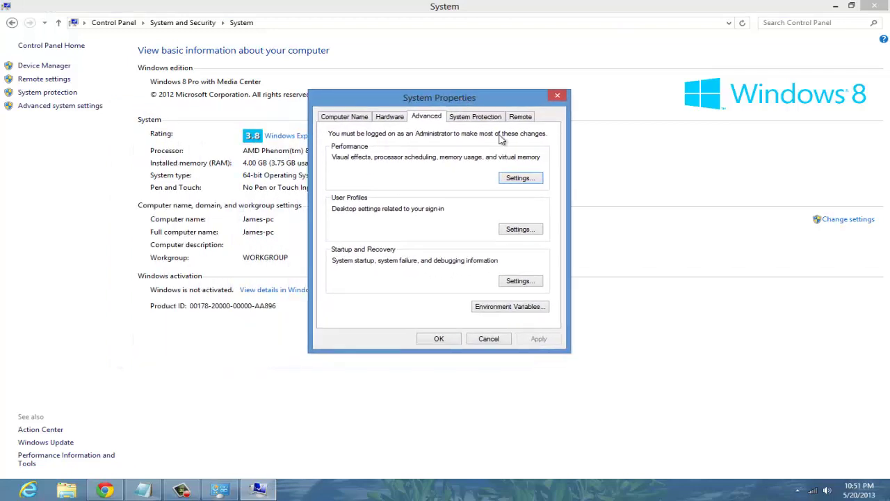
{"action": "left_click", "coordinate": [494, 310]}
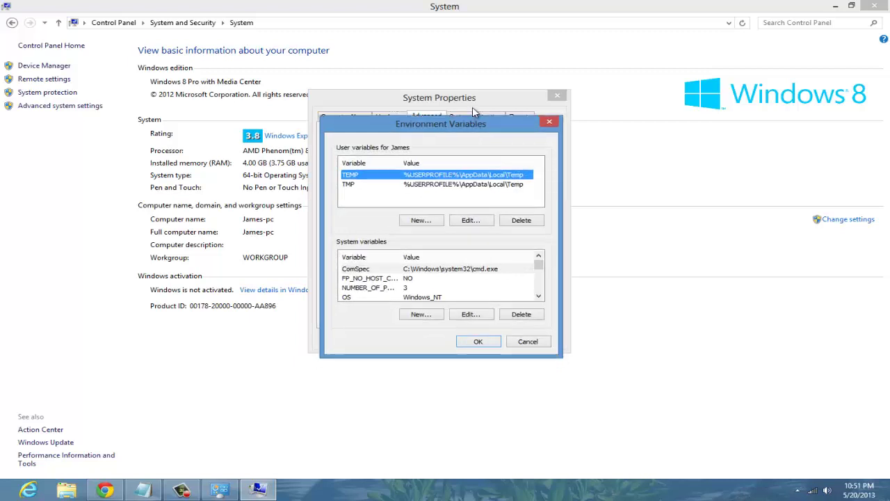
{"action": "left_click_drag", "start_coordinate": [472, 133], "coordinate": [474, 104]}
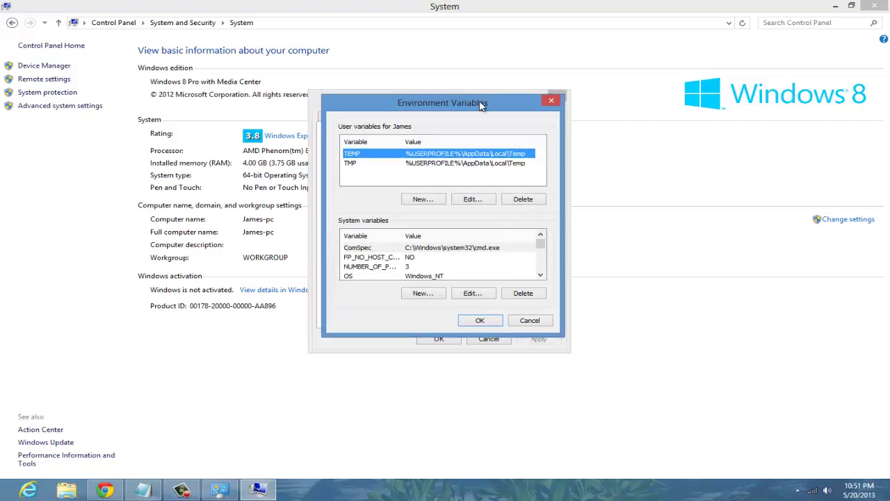
{"action": "left_click_drag", "start_coordinate": [471, 106], "coordinate": [468, 67]}
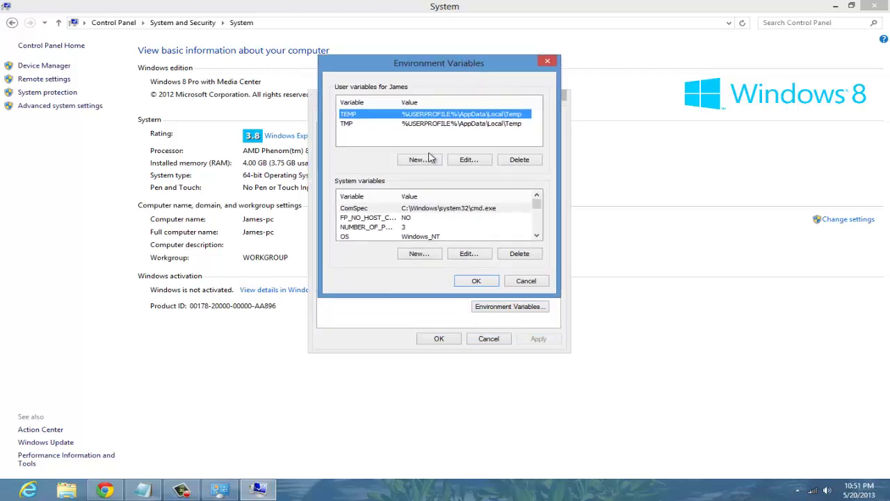
- Add user variable CLASSPATH with the pasted value C:\Program Files\Java\jre7\bin
{"action": "left_click", "coordinate": [428, 163]}
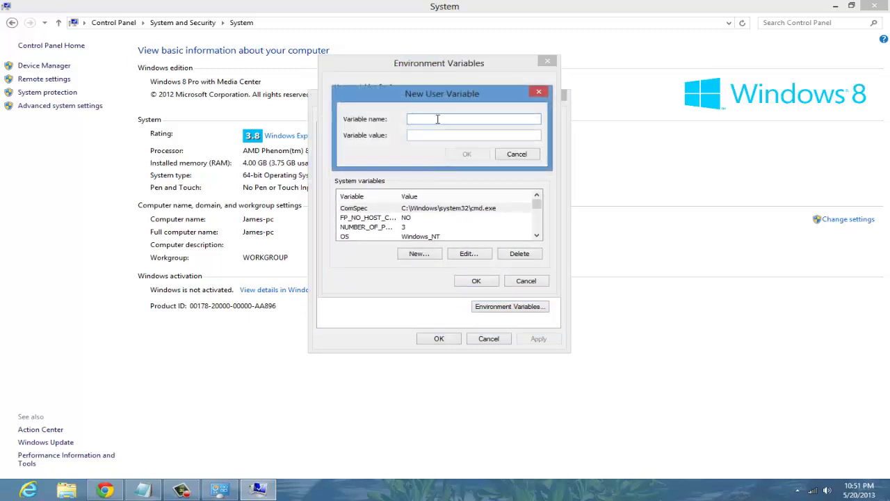
{"action": "left_click_drag", "start_coordinate": [427, 94], "coordinate": [586, 91]}
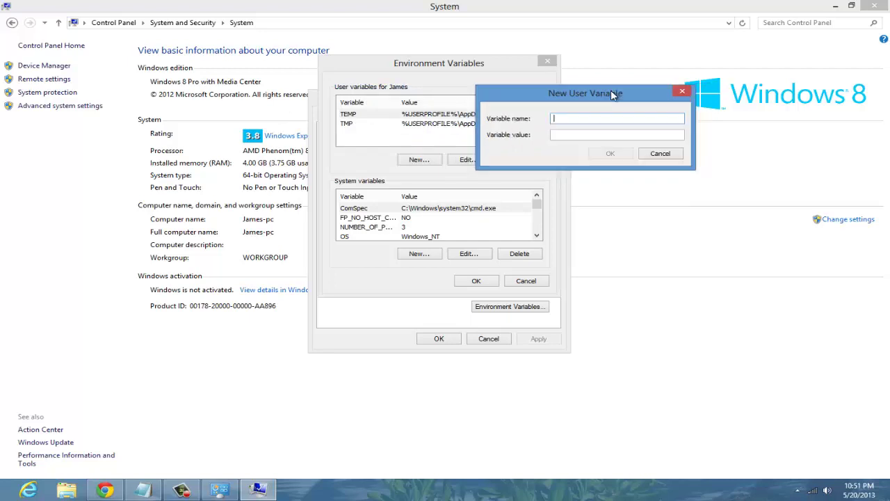
{"action": "left_click_drag", "start_coordinate": [646, 91], "coordinate": [691, 71]}
{"action": "type", "text": "CLASSPATH"}
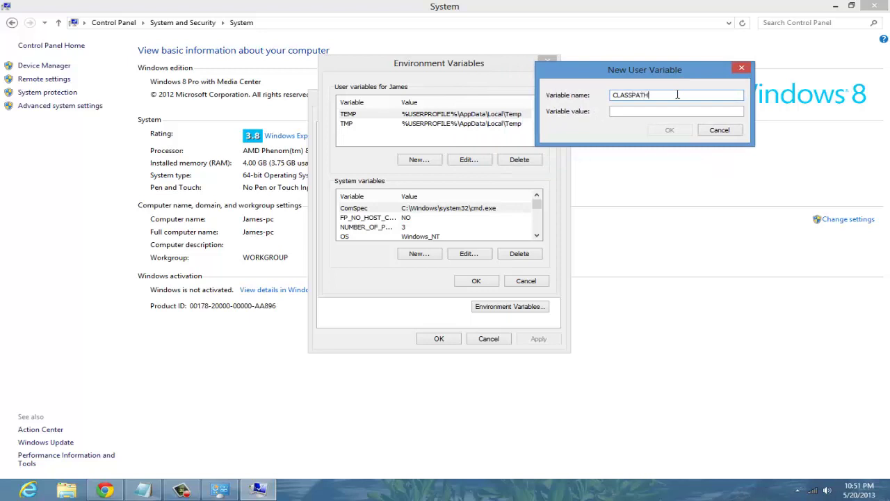
{"action": "left_click", "coordinate": [636, 109]}
{"action": "right_click", "coordinate": [636, 110]}
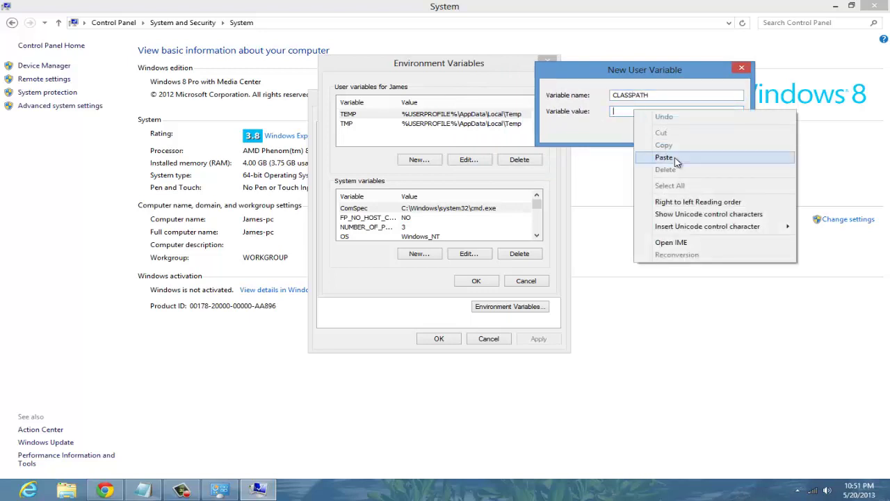
{"action": "left_click", "coordinate": [640, 160]}
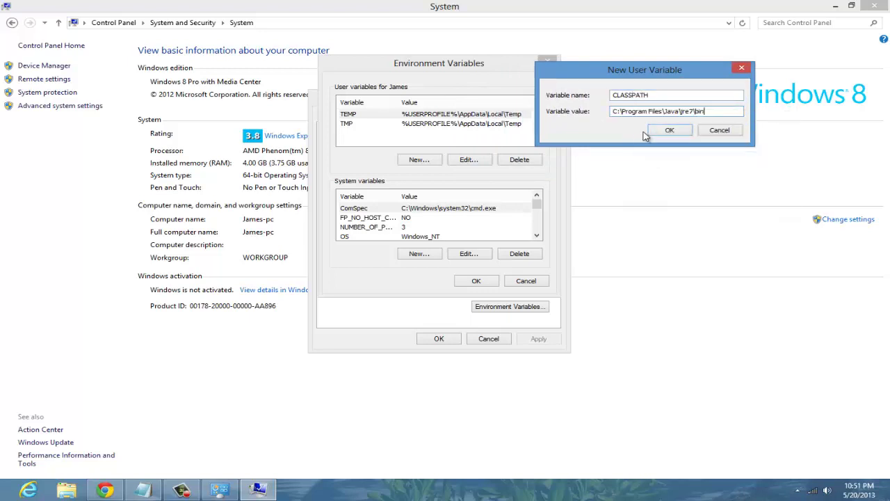
{"action": "left_click", "coordinate": [683, 132]}
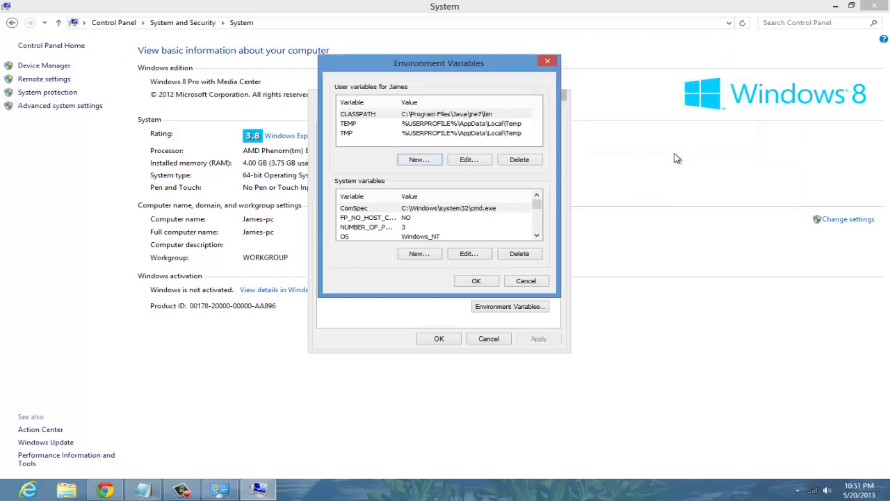
- Add user variable PATH with the pasted value C:\Program Files\Java\jre7\bin
{"action": "left_click", "coordinate": [416, 160]}
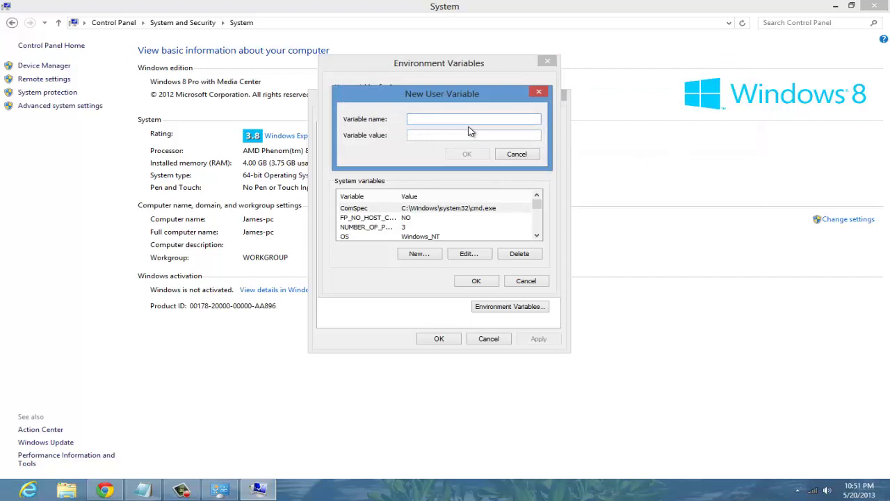
{"action": "type", "text": "PATH"}
{"action": "right_click", "coordinate": [429, 135]}
{"action": "left_click", "coordinate": [480, 184]}
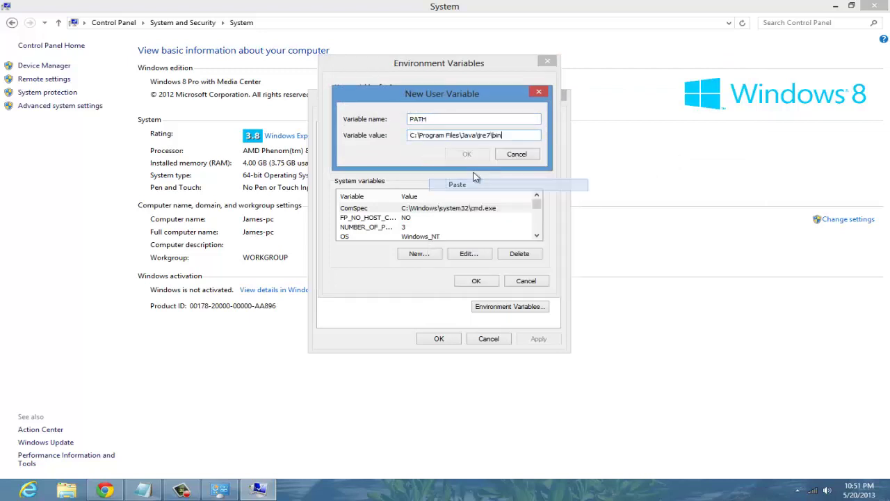
{"action": "left_click", "coordinate": [475, 159]}
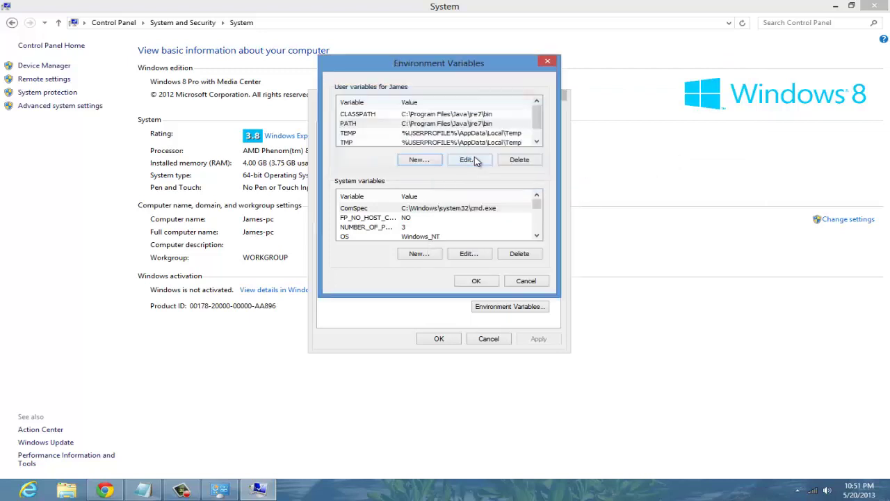
- Add system variable CLASSPATH set to C:\Program Files\Java\jre7\bin
{"action": "left_click", "coordinate": [419, 253]}
{"action": "type", "text": "CLASSPATH"}
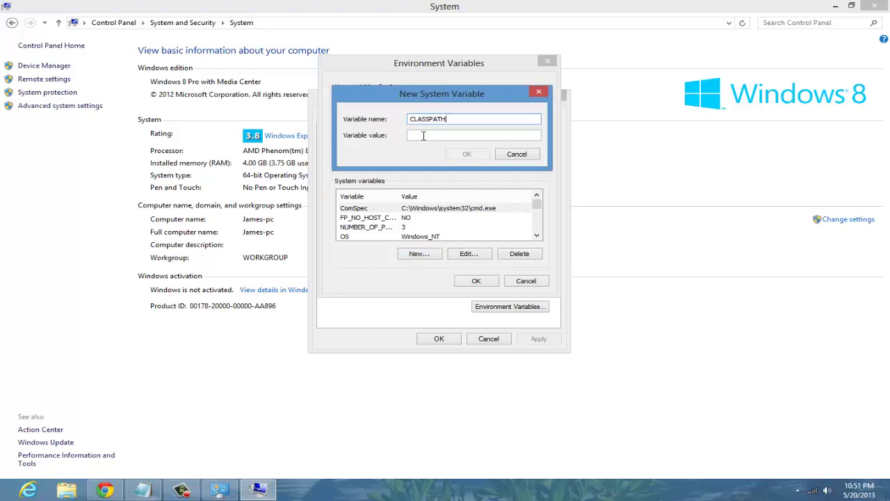
{"action": "right_click", "coordinate": [423, 136]}
{"action": "left_click", "coordinate": [452, 182]}
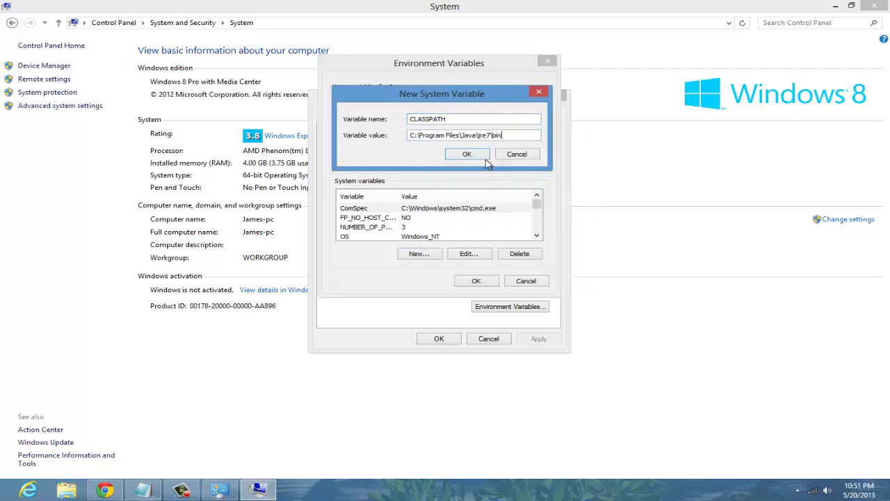
{"action": "left_click", "coordinate": [486, 159]}
- Add system variable PATH set to C:\Program Files\Java\jre7\bin
{"action": "left_click", "coordinate": [422, 256]}
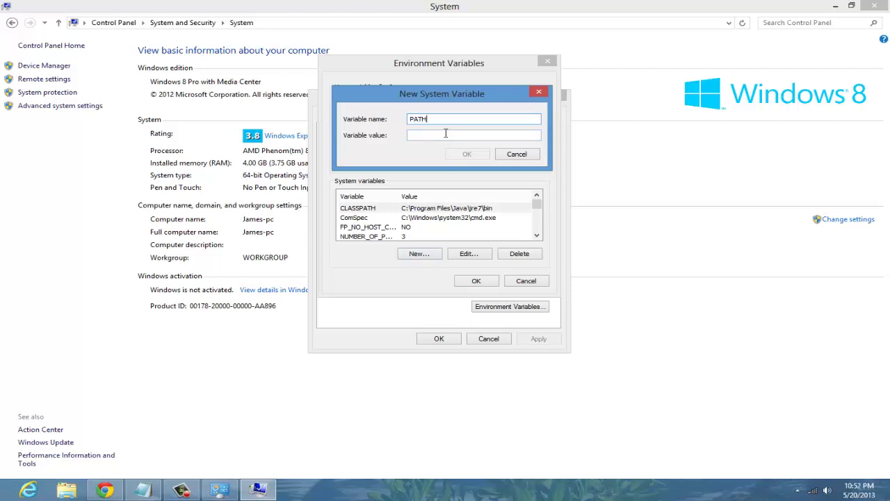
{"action": "right_click", "coordinate": [446, 133]}
{"action": "left_click", "coordinate": [451, 180]}
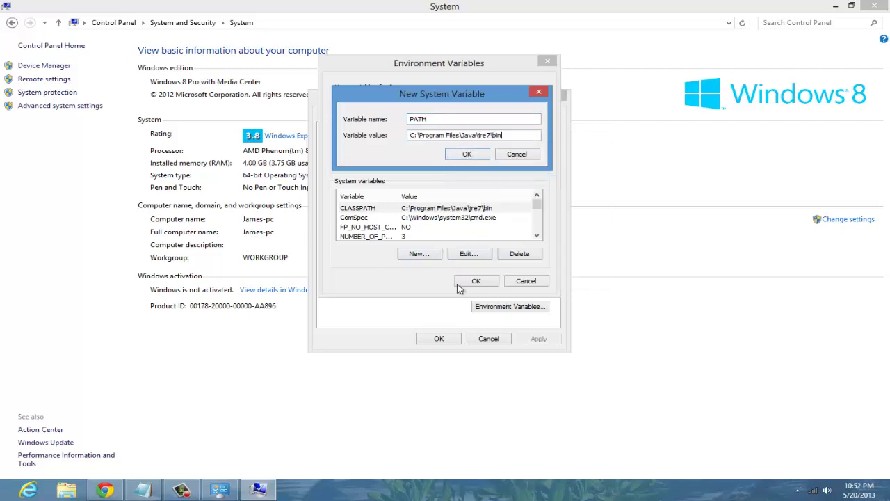
{"action": "left_click", "coordinate": [456, 162]}
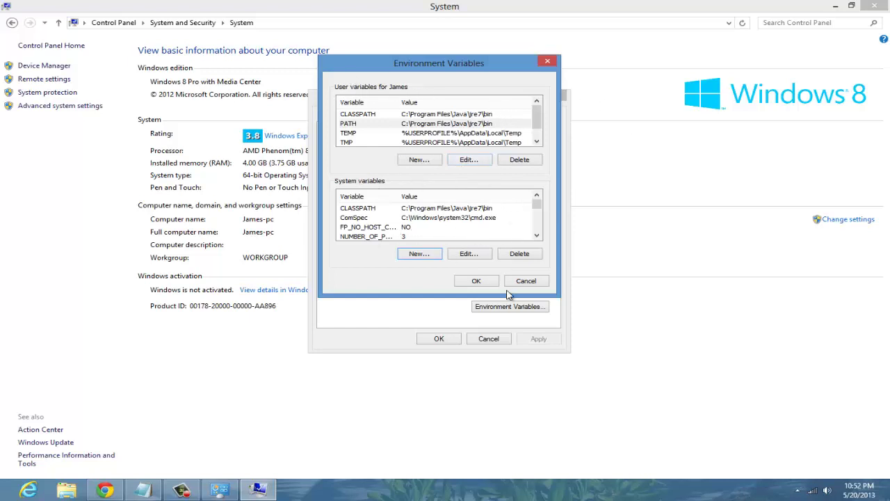
- Confirm Environment Variables and System Properties, close System, and minimize Chrome
{"action": "left_click", "coordinate": [476, 281]}
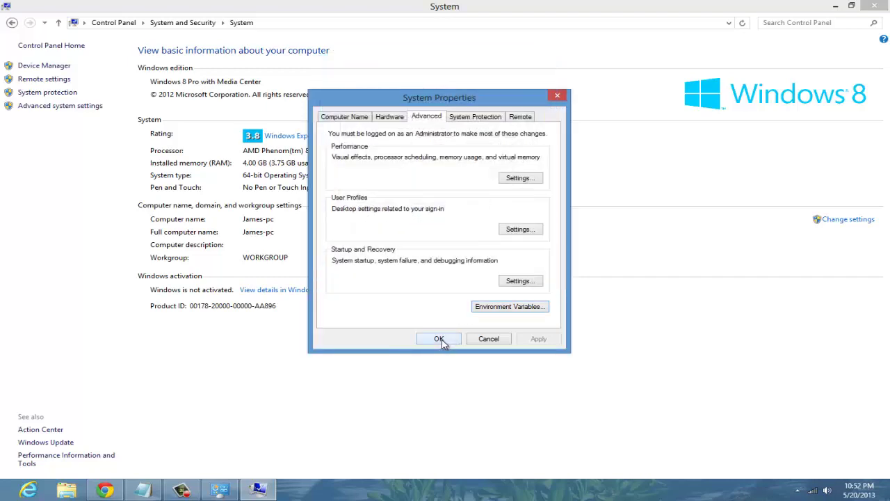
{"action": "left_click", "coordinate": [442, 339]}
{"action": "left_click", "coordinate": [875, 7]}
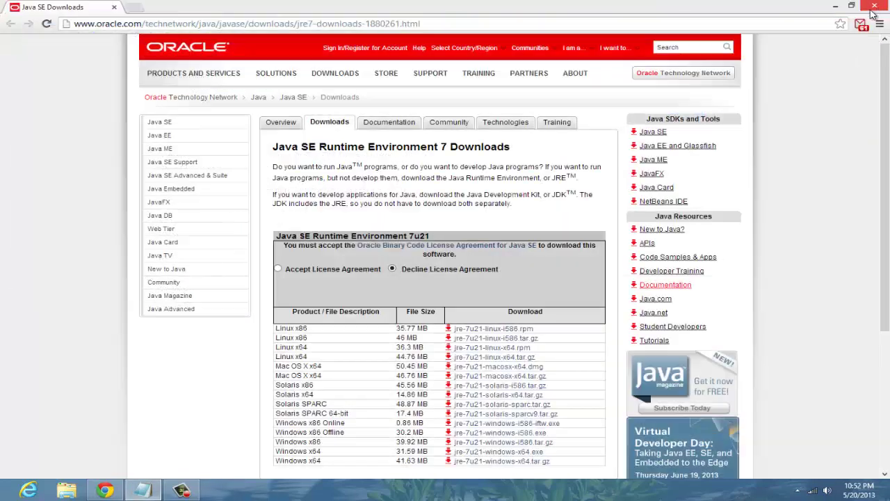
{"action": "left_click", "coordinate": [835, 5]}
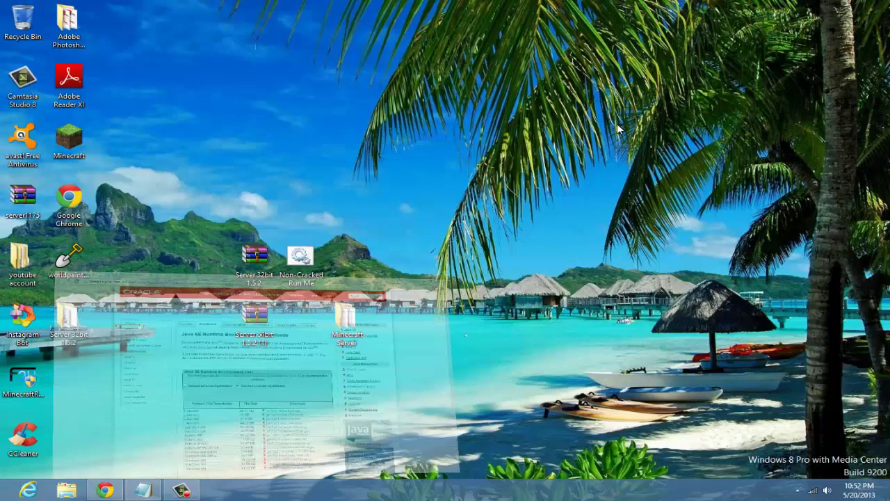